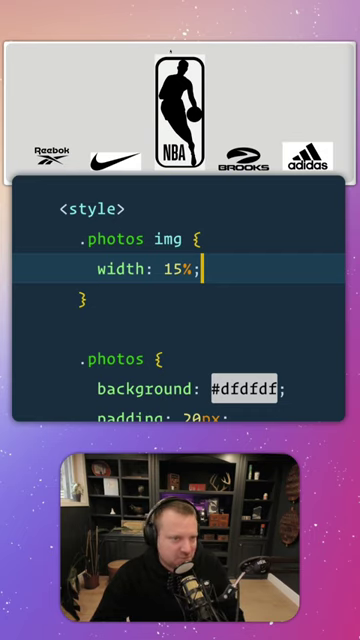
Add aspect-ratio: 3/2 to the .photos img rule below width: 15%
key("Down")
key("Up")
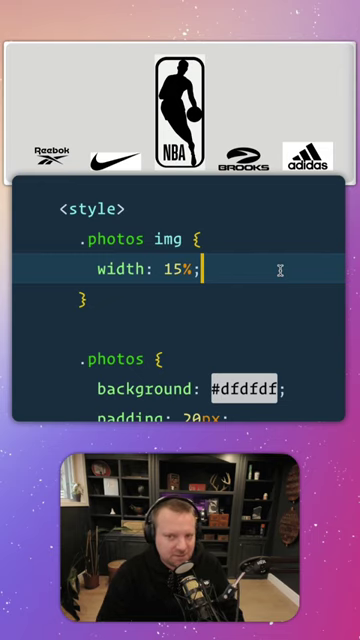
key("Return")
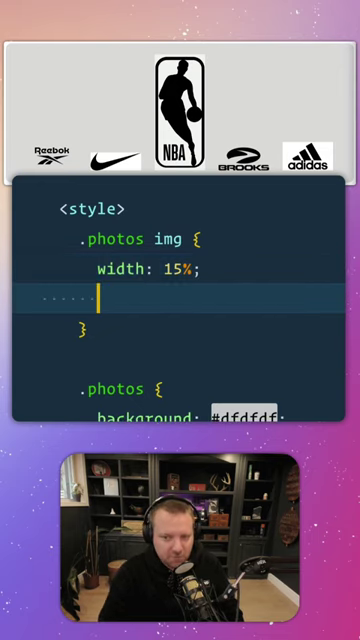
type("asp")
key("Tab")
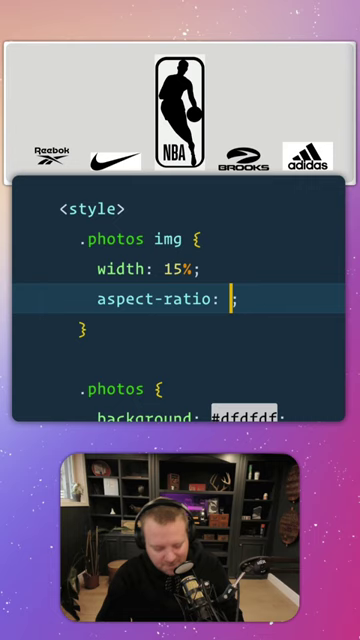
type("3/2")
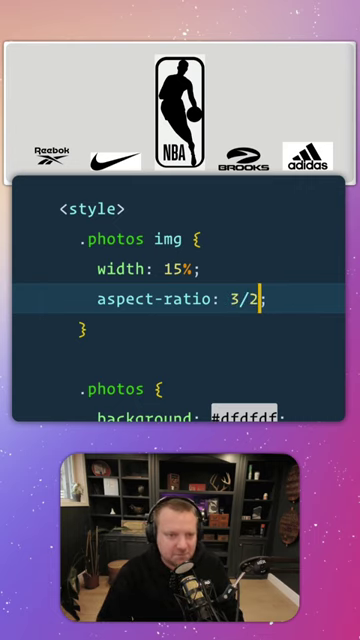
key("Right")
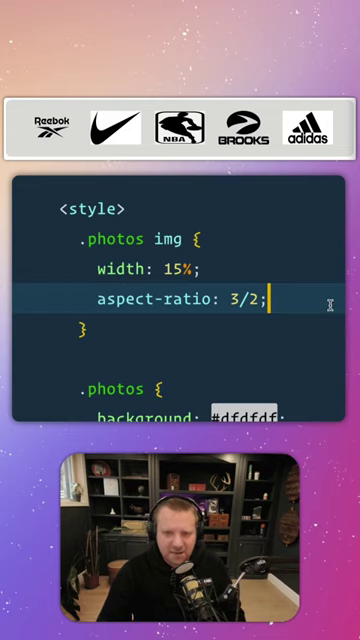
Add object-fit: contain to the .photos img rule and start a new line
key("Return")
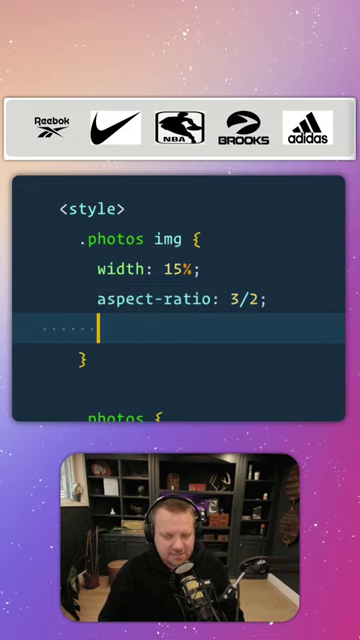
type("objec")
key("Tab")
type("co")
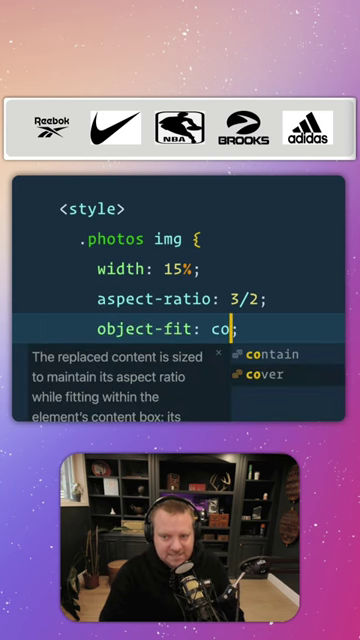
type("ntain")
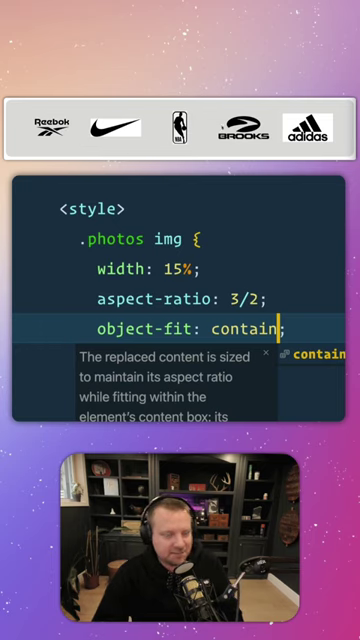
left_click(253, 266)
left_click(253, 359)
left_click(253, 329)
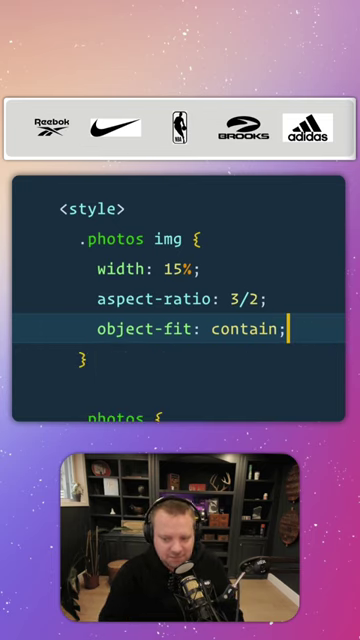
key("Return")
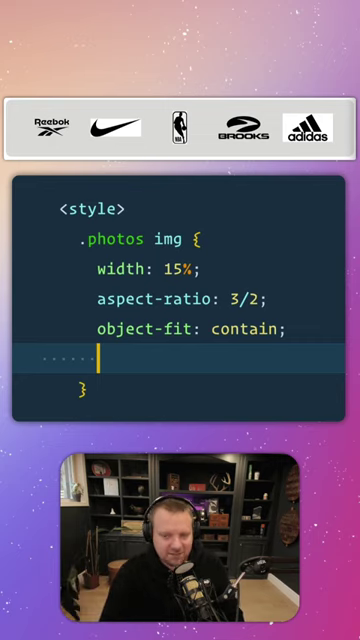
type("mix")
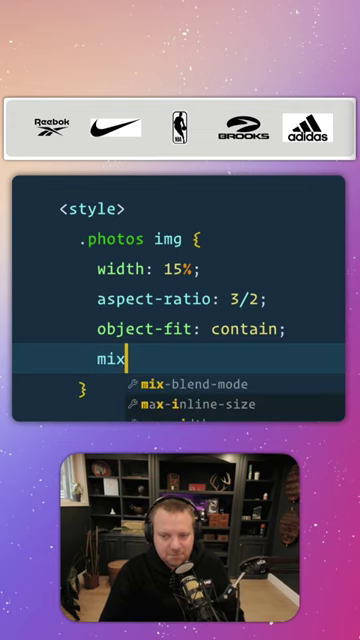
Add mix-blend-mode with the value color-burn to the .photos img rule
key("Tab")
key("Down")
key("Return")
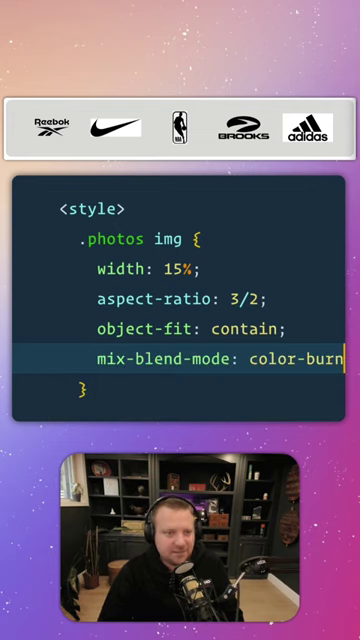